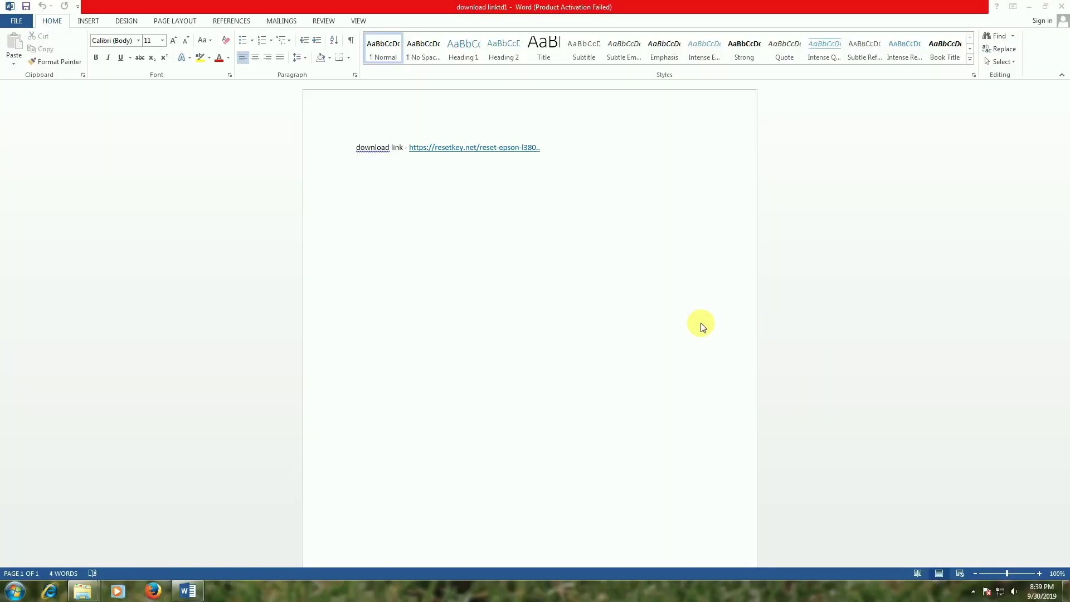
Step: Insert a hyphen before the resetkey.net link in the Word document
left_click(405, 147)
type("-")
left_click(357, 147)
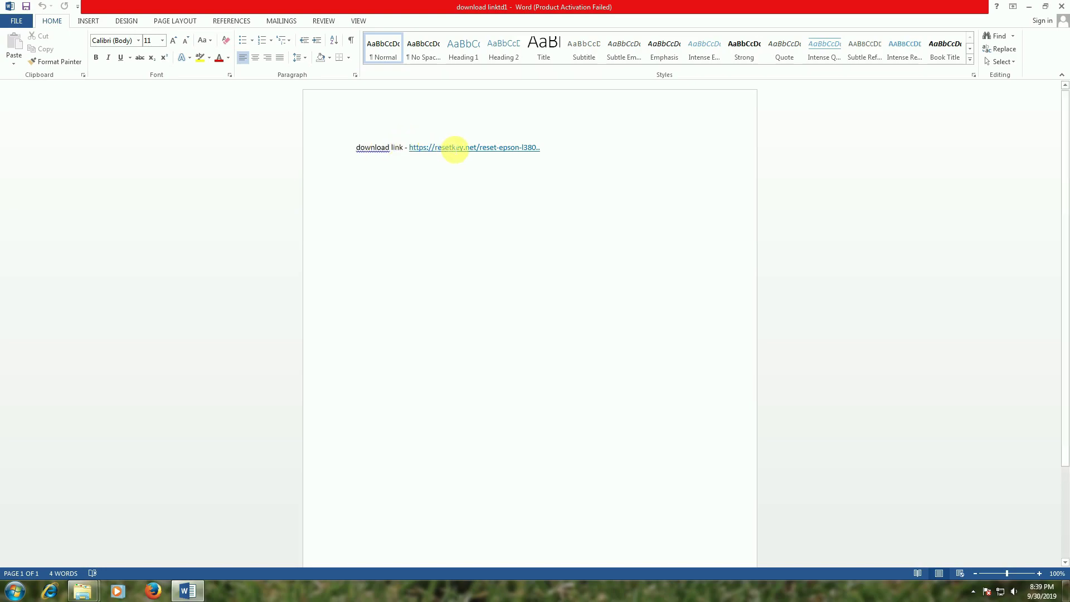
Step: Copy the resetkey.net link text and launch Google Chrome
left_click_drag(405, 148, 571, 160)
right_click(501, 155)
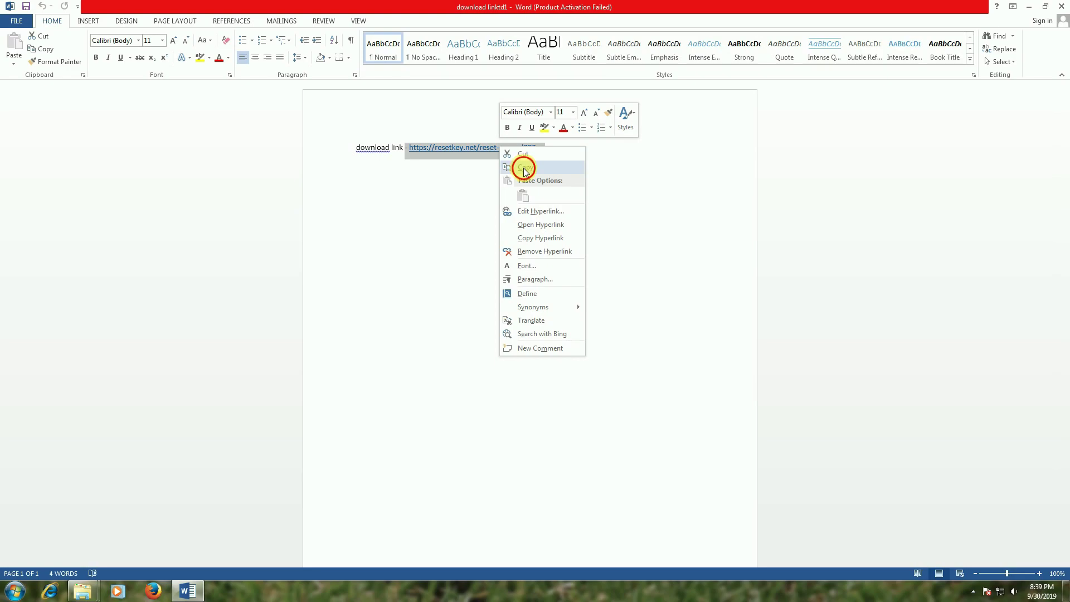
left_click(522, 168)
left_click(12, 592)
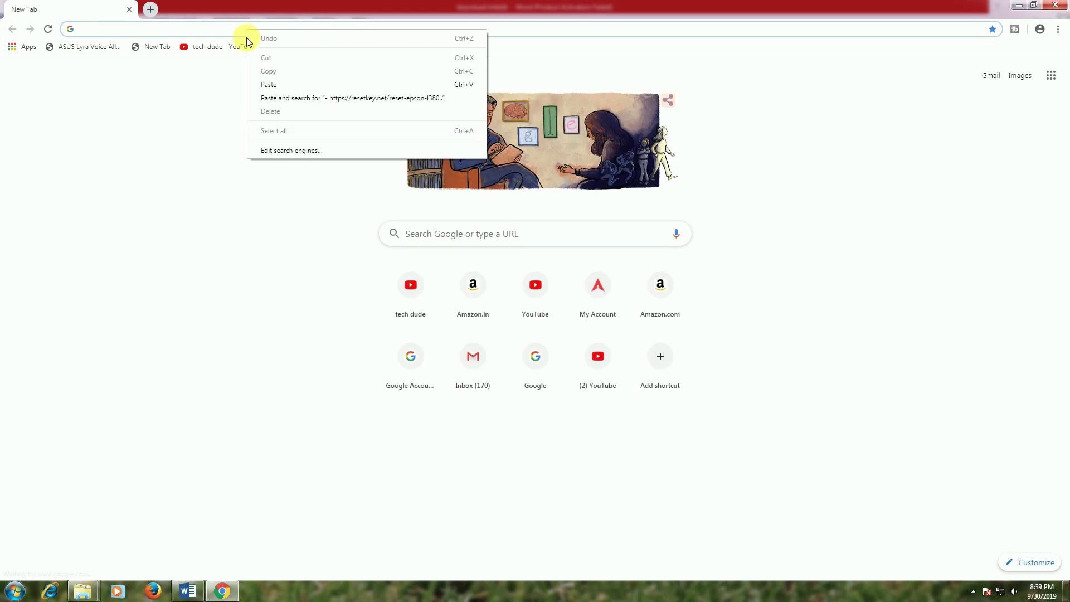
Step: Load the pasted resetkey.net Epson L380 link, download WICReset Utility for Windows, and list all downloads
left_click(268, 84)
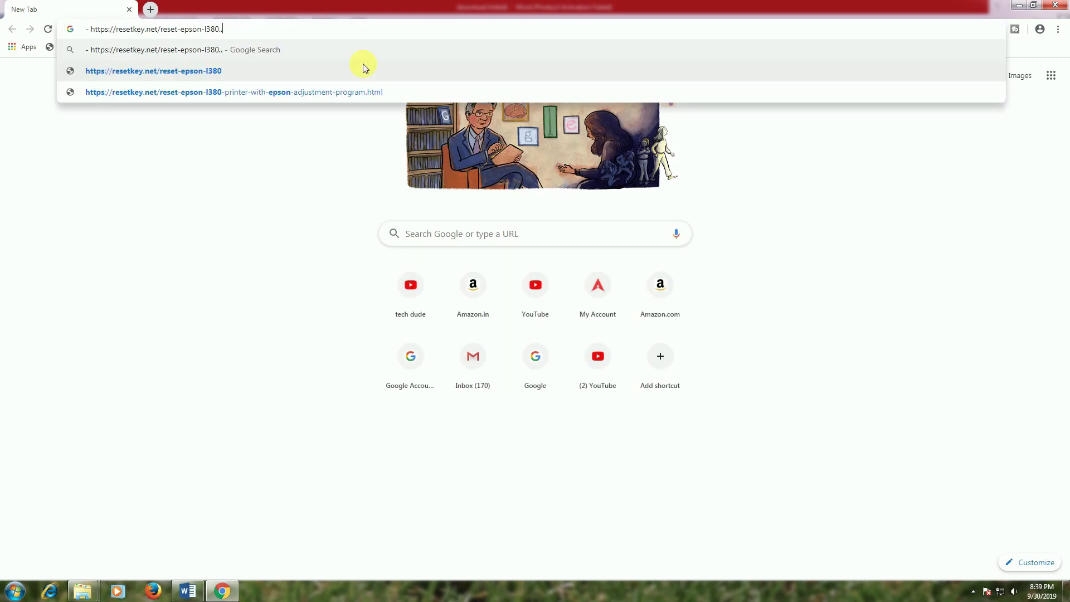
key("Return")
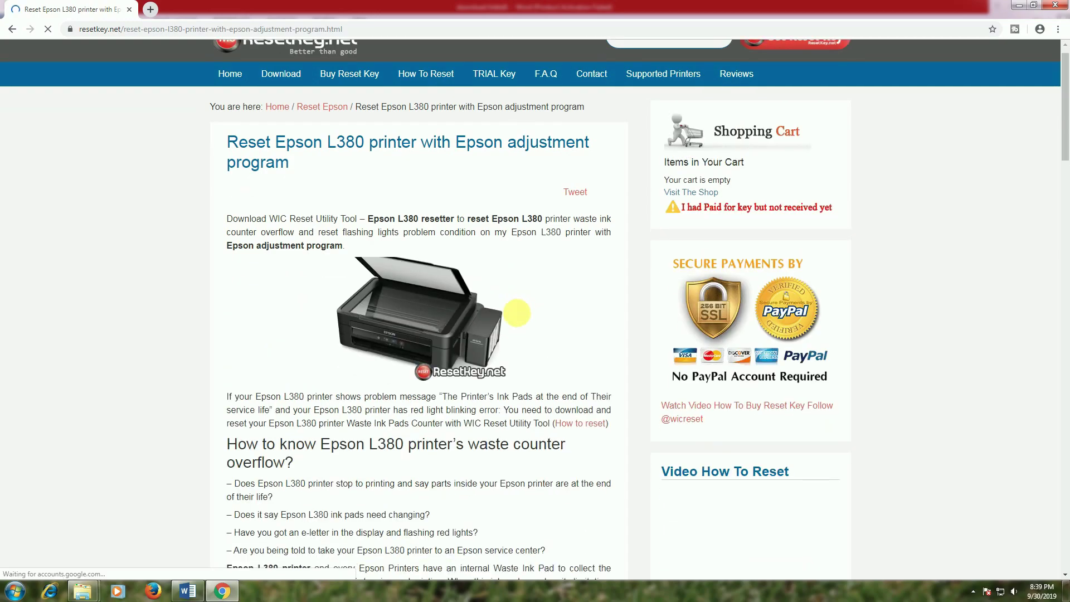
scroll(539, 324, "down", 7)
scroll(1027, 155, "up", 3)
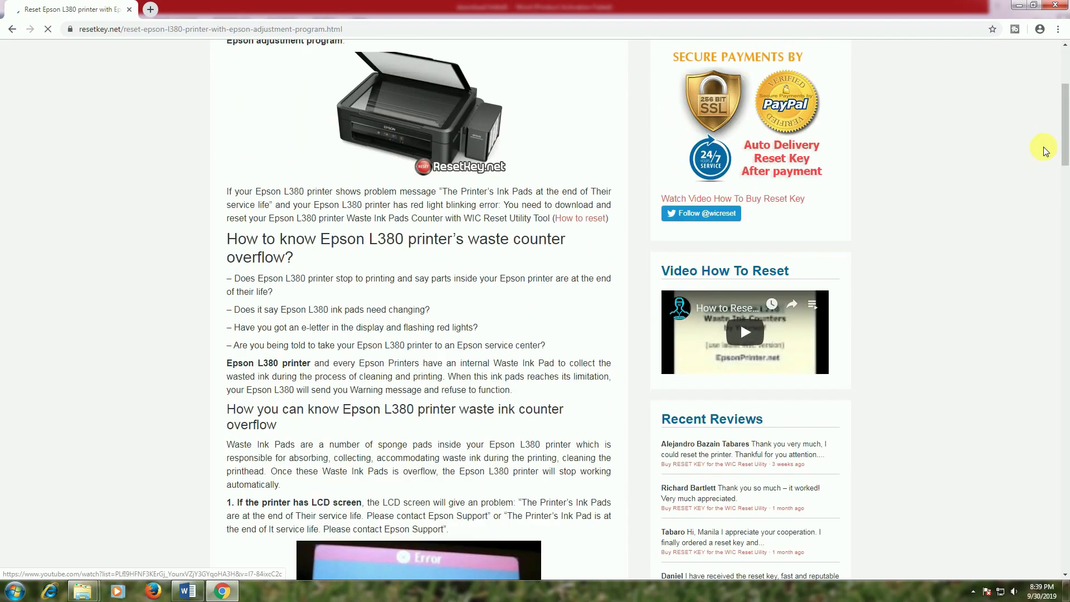
scroll(558, 351, "down", 19)
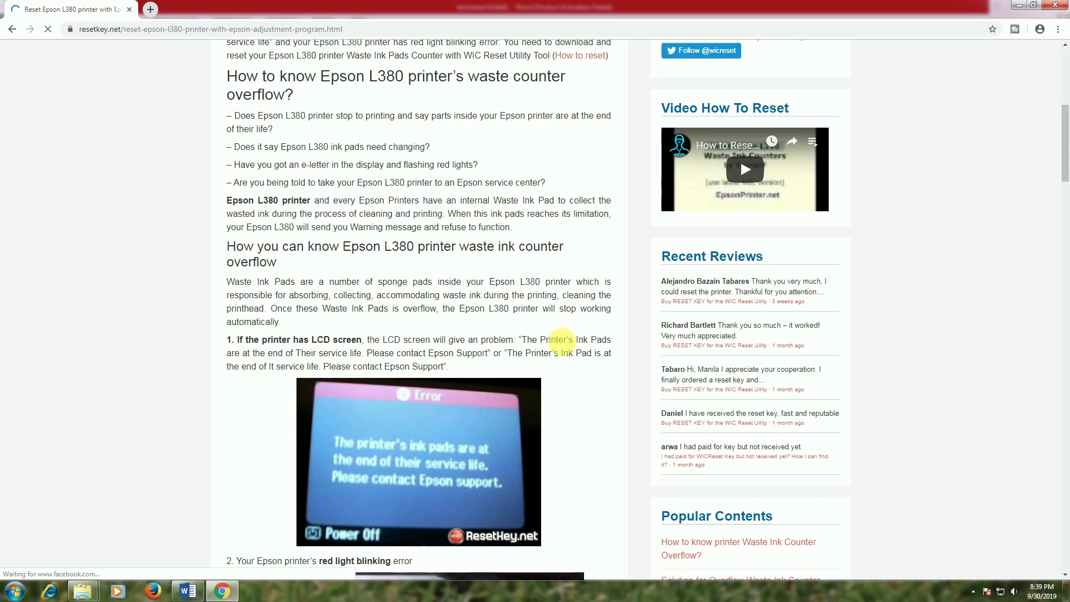
scroll(551, 349, "down", 6)
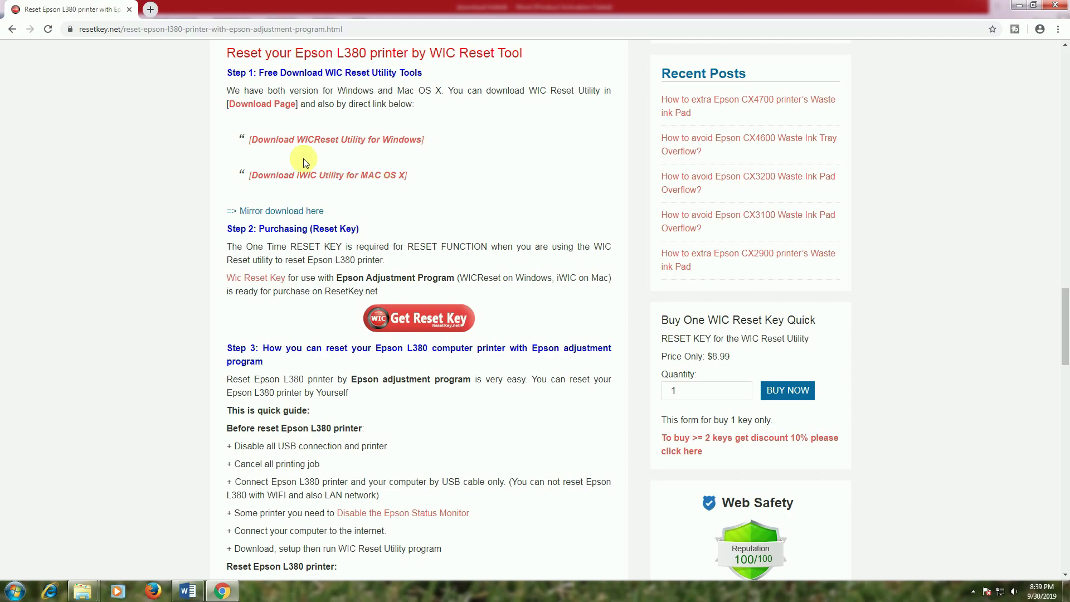
left_click(333, 146)
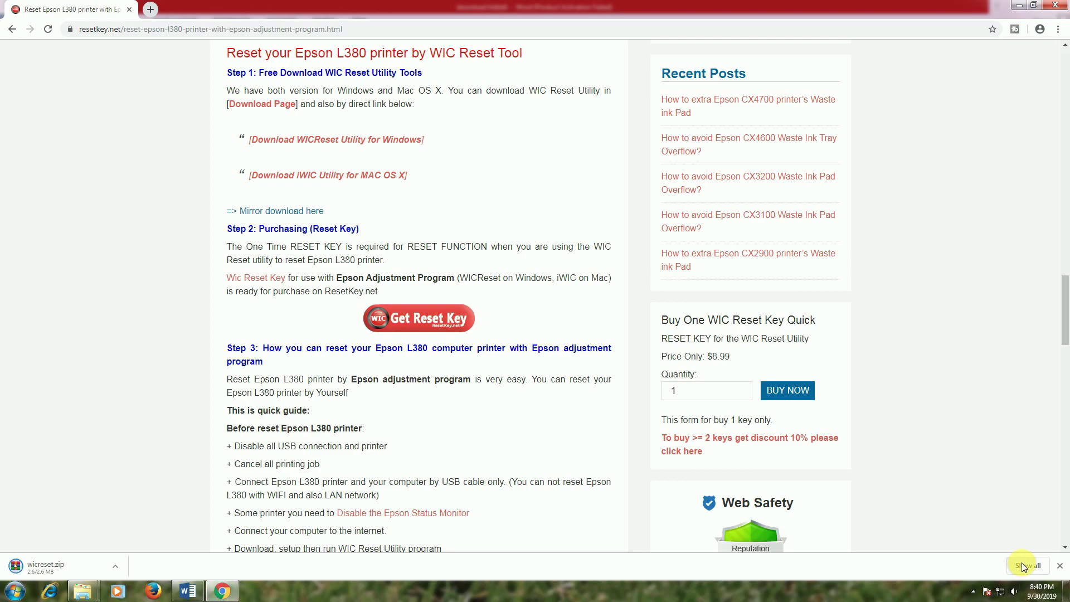
left_click(1021, 563)
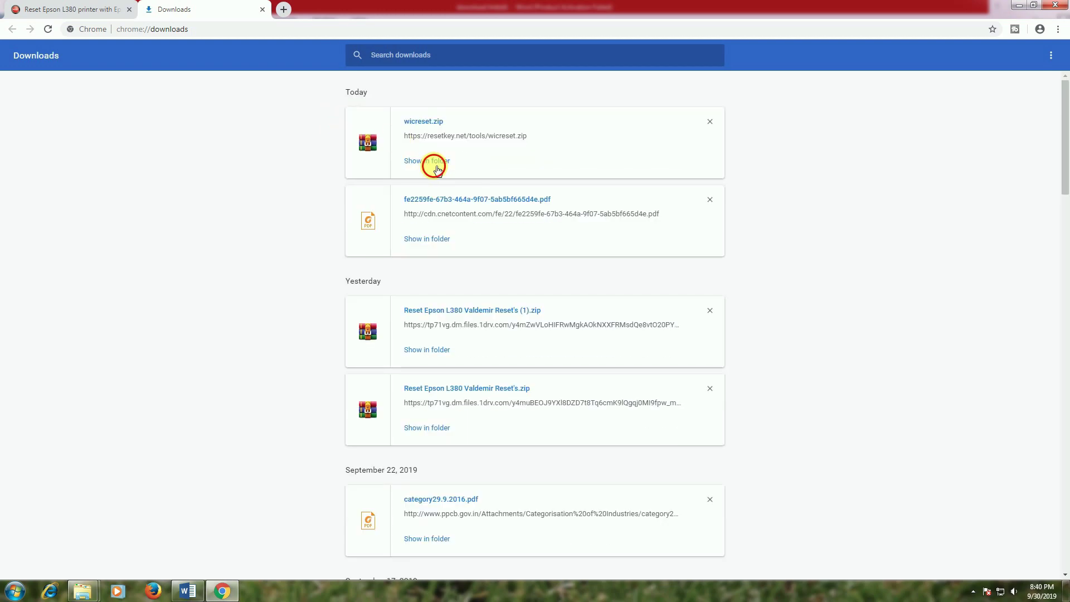
Step: Copy wicreset.zip from its download folder and clear the windows to reveal the desktop
left_click(428, 161)
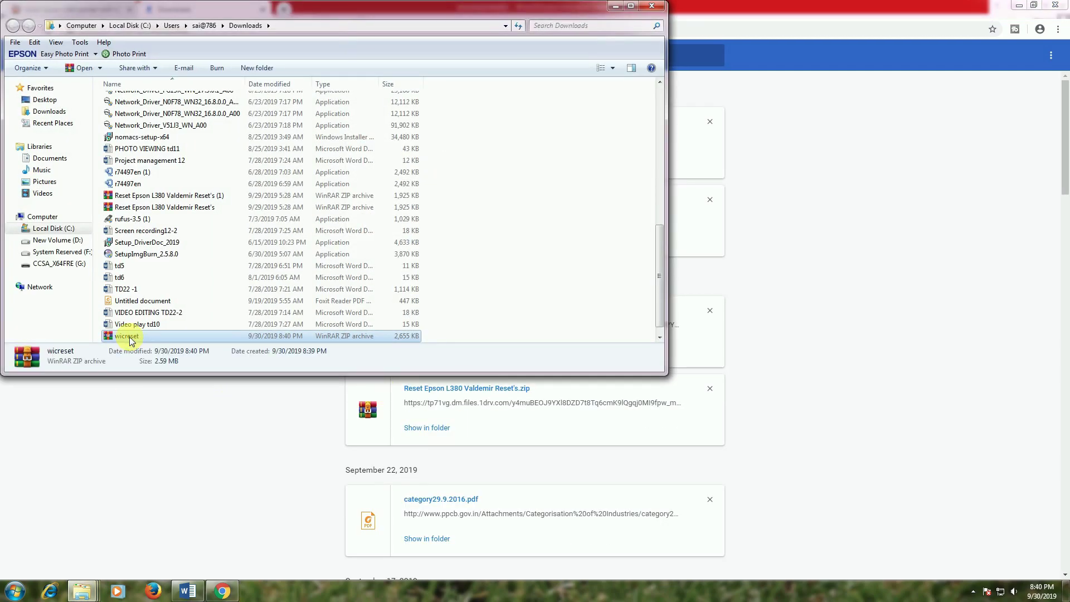
right_click(132, 340)
left_click(155, 502)
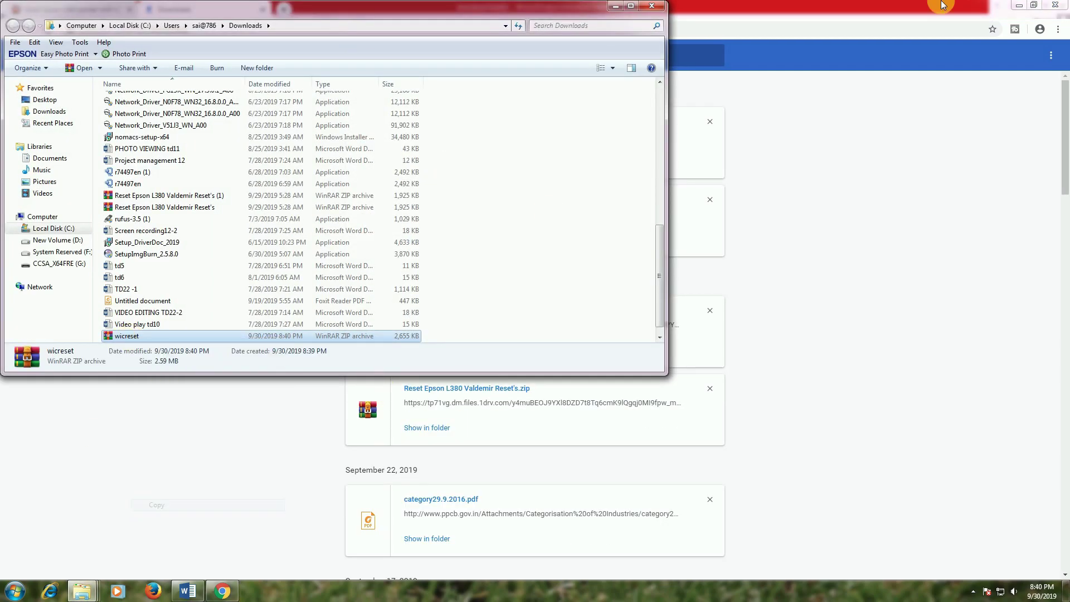
left_click(1018, 6)
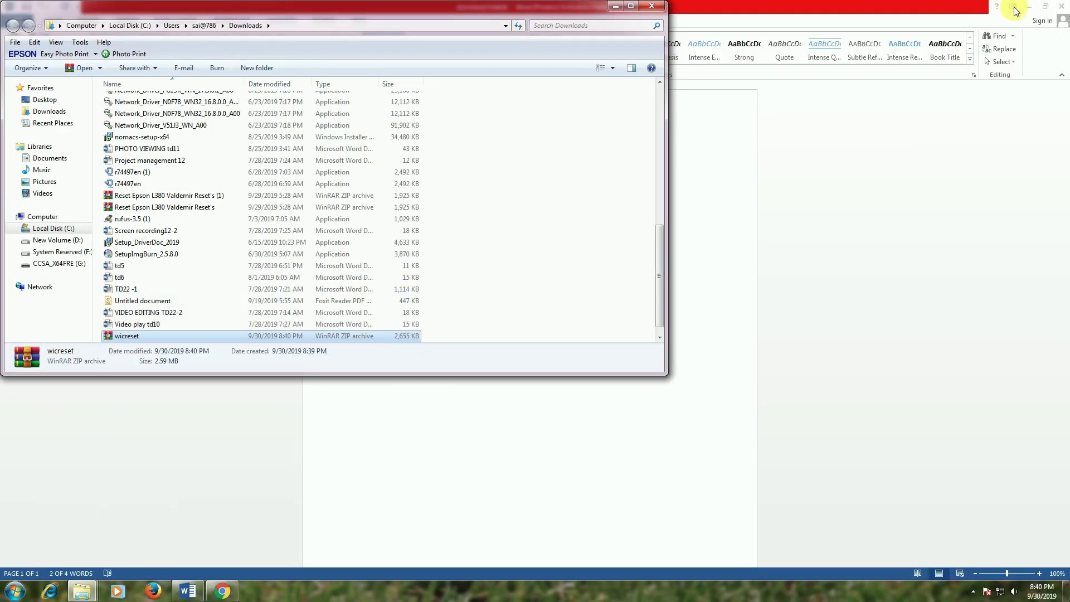
left_click(652, 5)
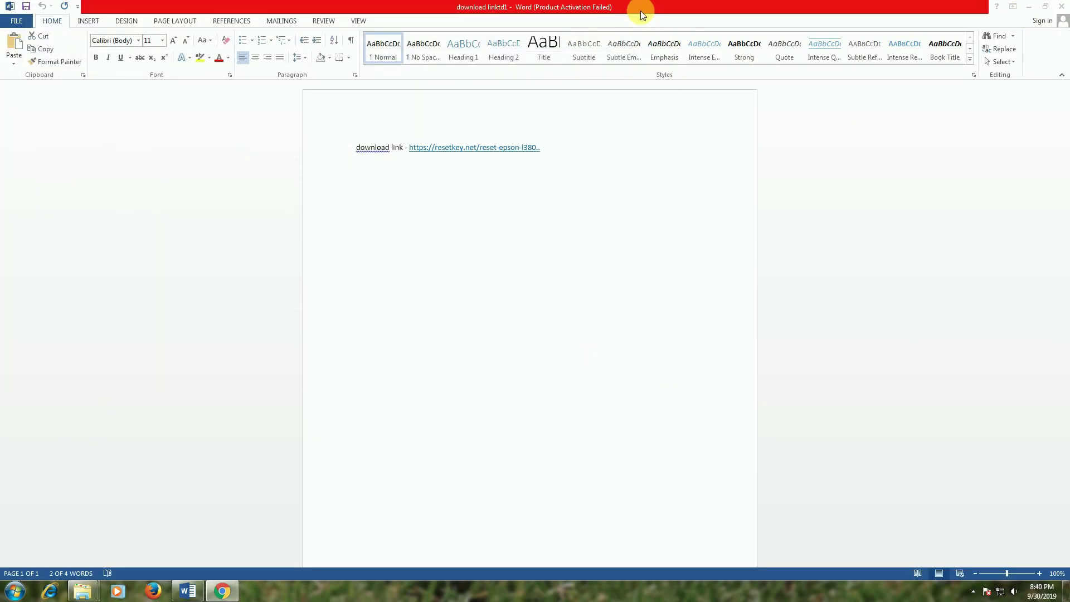
left_click(1029, 8)
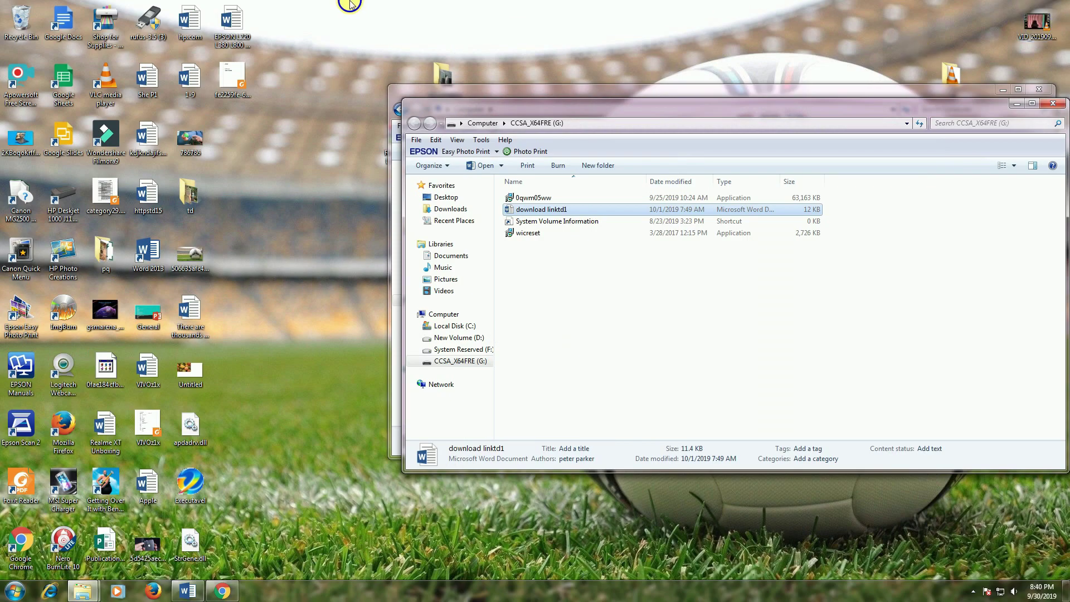
Step: Paste wicreset.zip onto the desktop and extract it to a wicreset folder
right_click(350, 5)
left_click(379, 52)
right_click(353, 32)
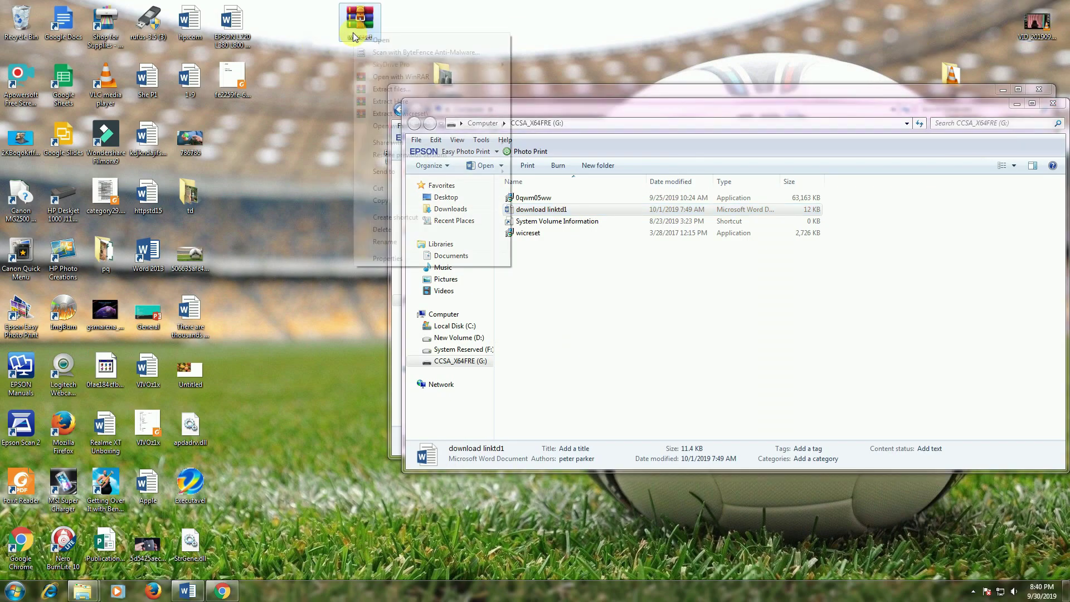
left_click(420, 112)
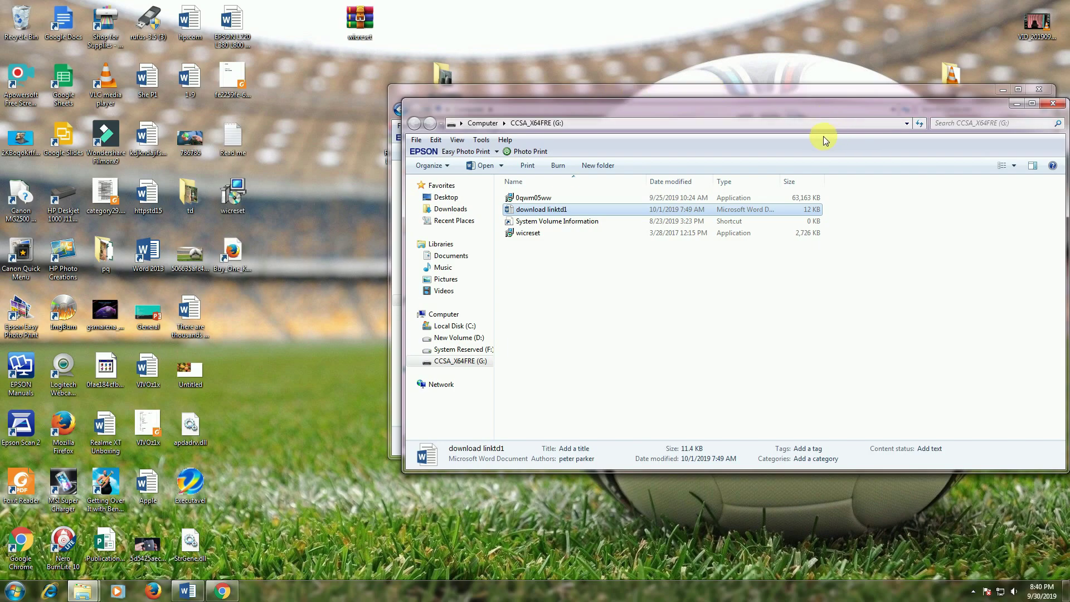
Step: Run the wicreset setup, accept the license agreement, and install WicReset to C:\Program Files (x86)\WicReset
right_click(241, 194)
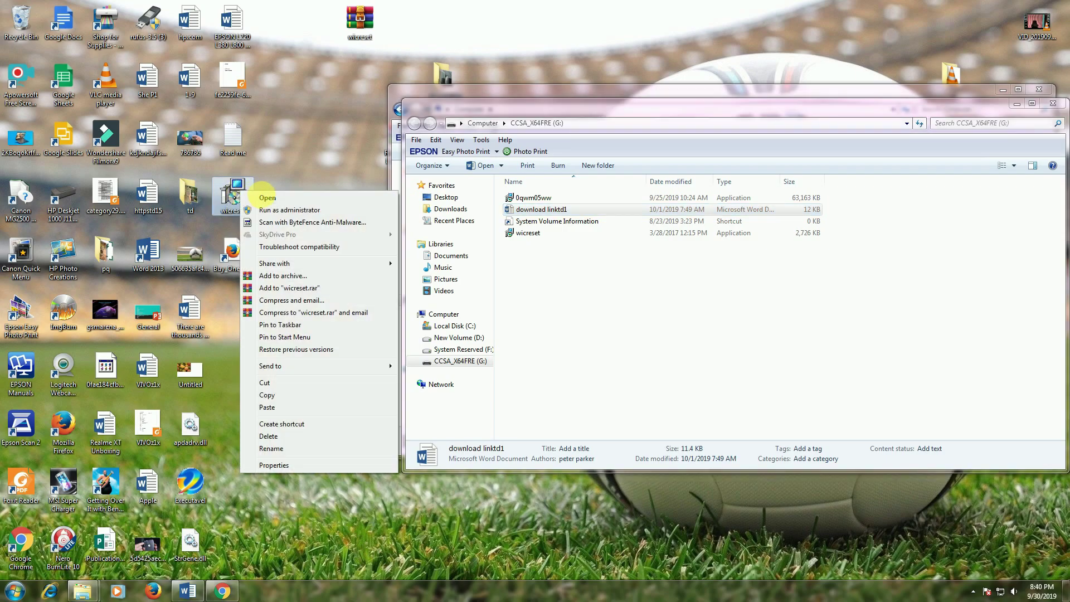
left_click(263, 199)
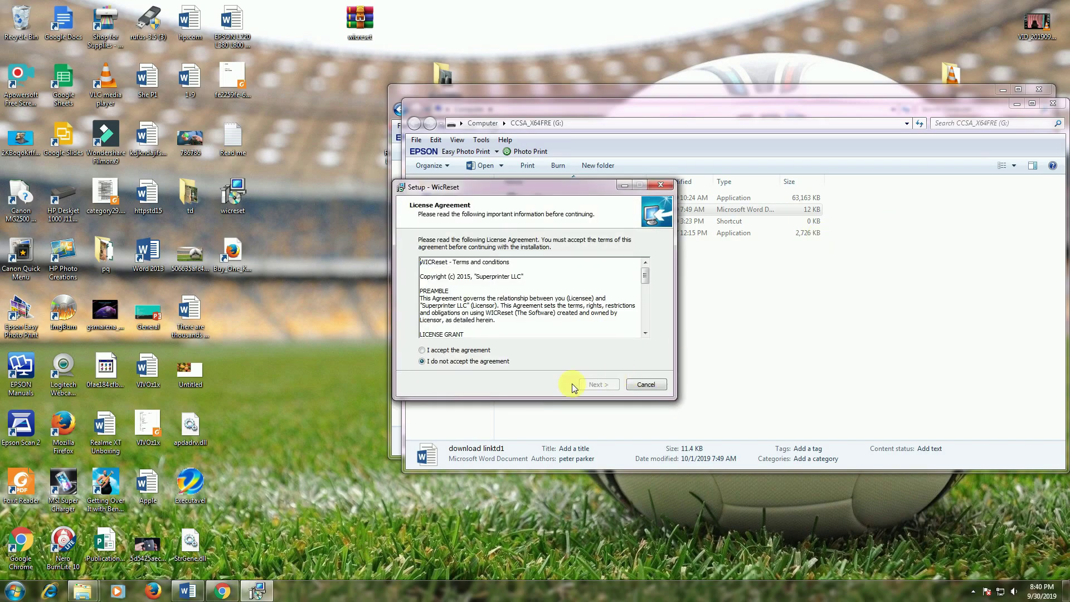
left_click(429, 352)
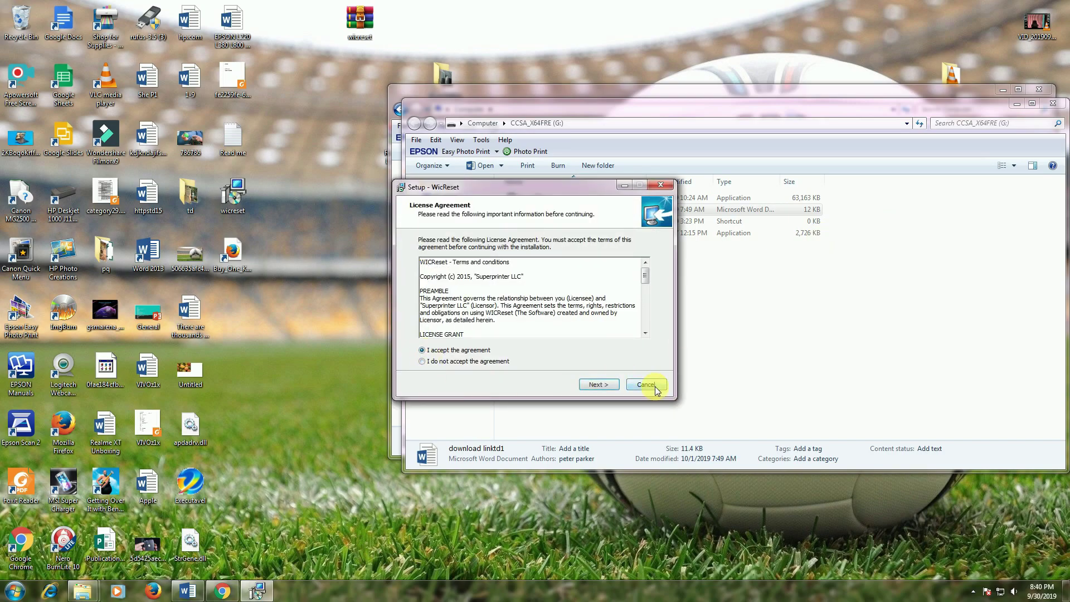
left_click(597, 386)
left_click(597, 386)
left_click(597, 386)
left_click(597, 386)
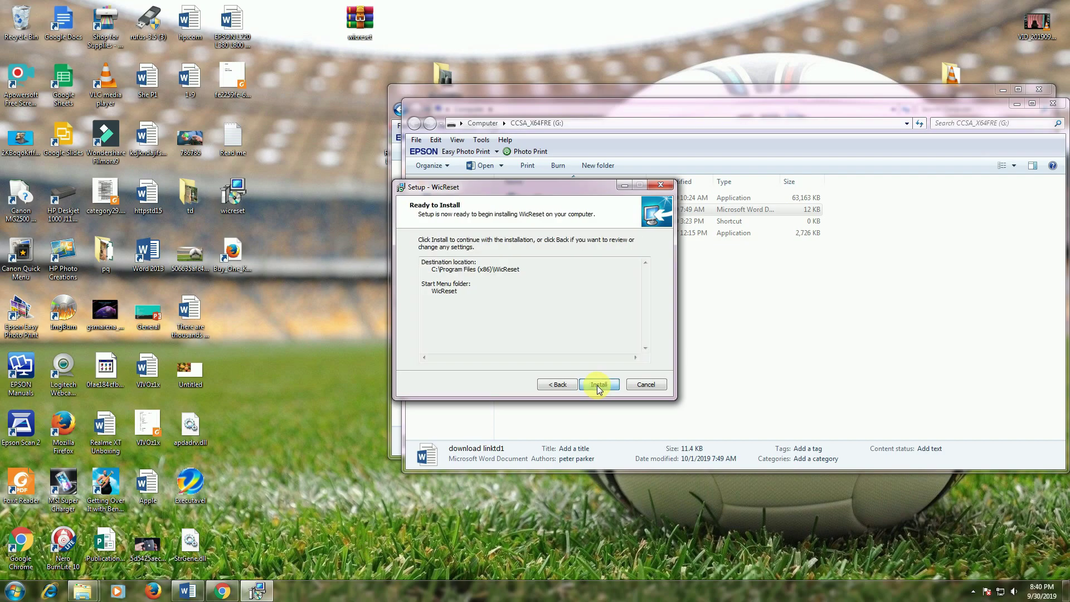
left_click(597, 386)
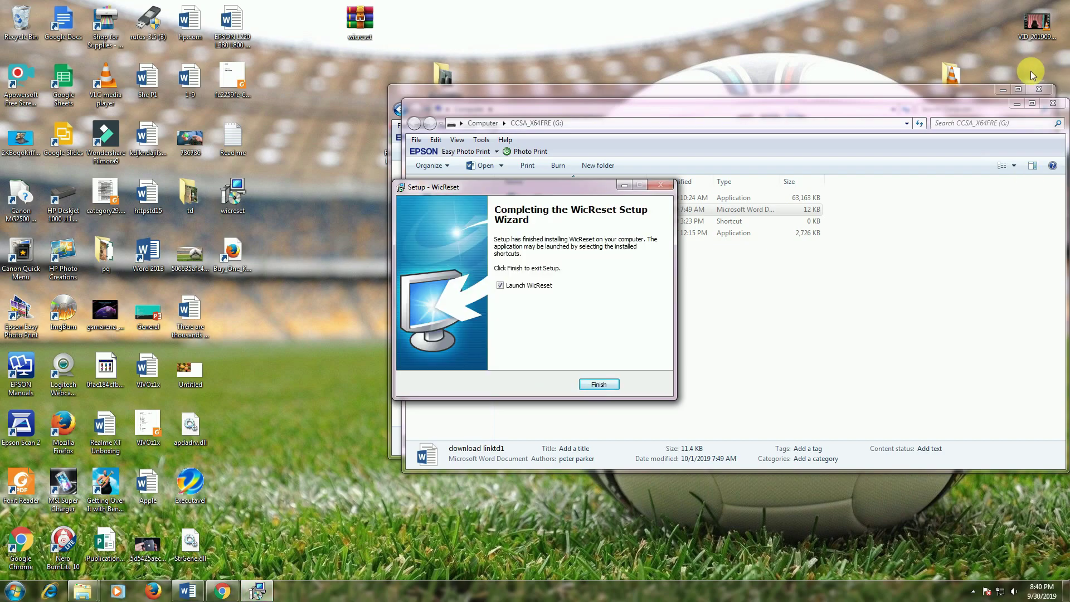
left_click(597, 383)
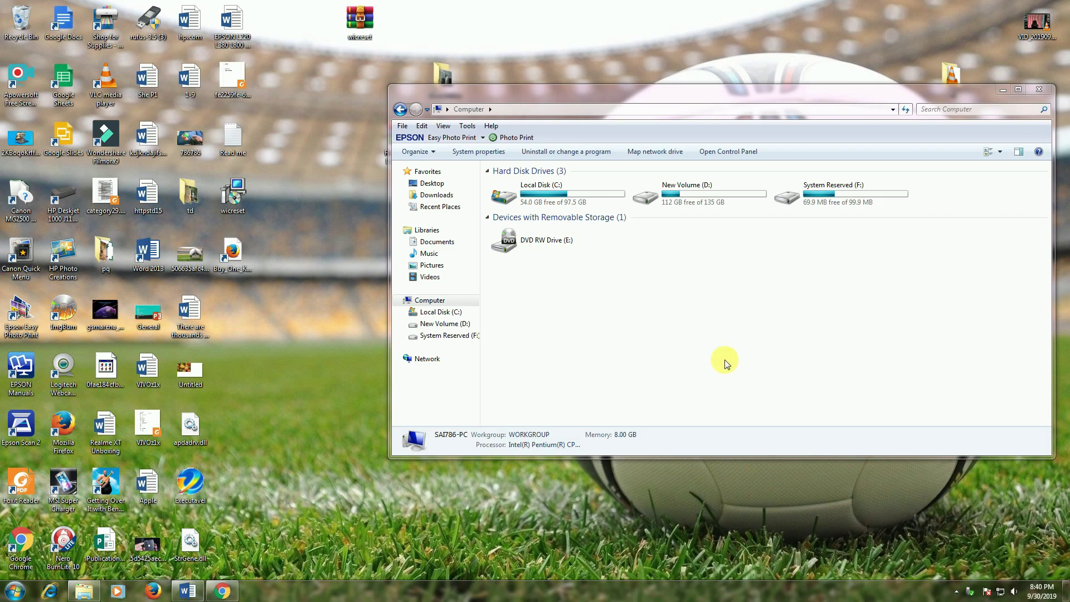
Step: Dismiss the Computer window and AutoPlay prompt, select Epson L380, and choose to reset waste counters
left_click(1040, 90)
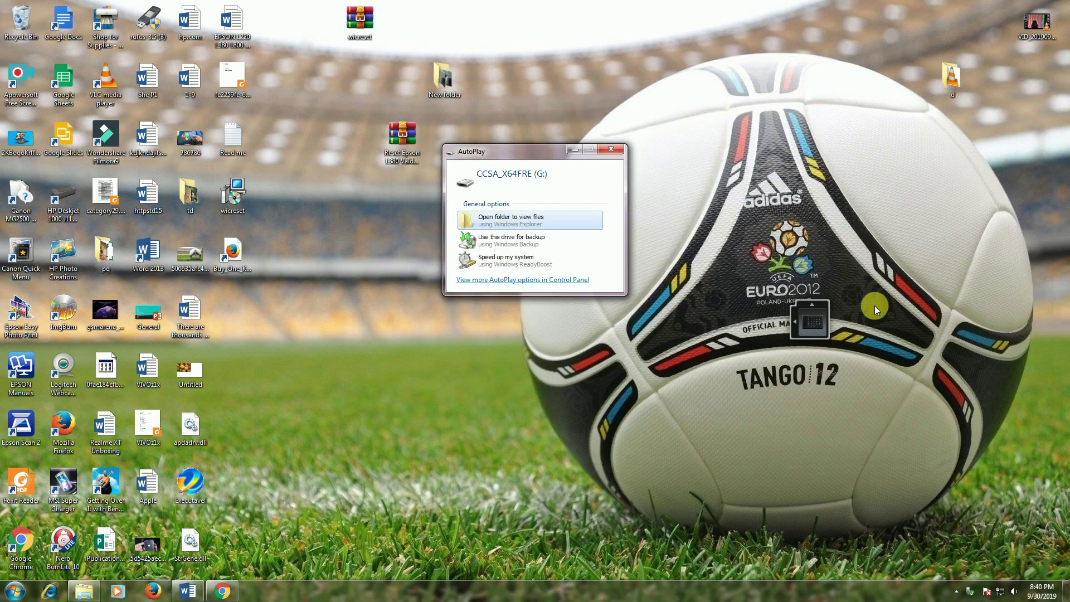
left_click(612, 150)
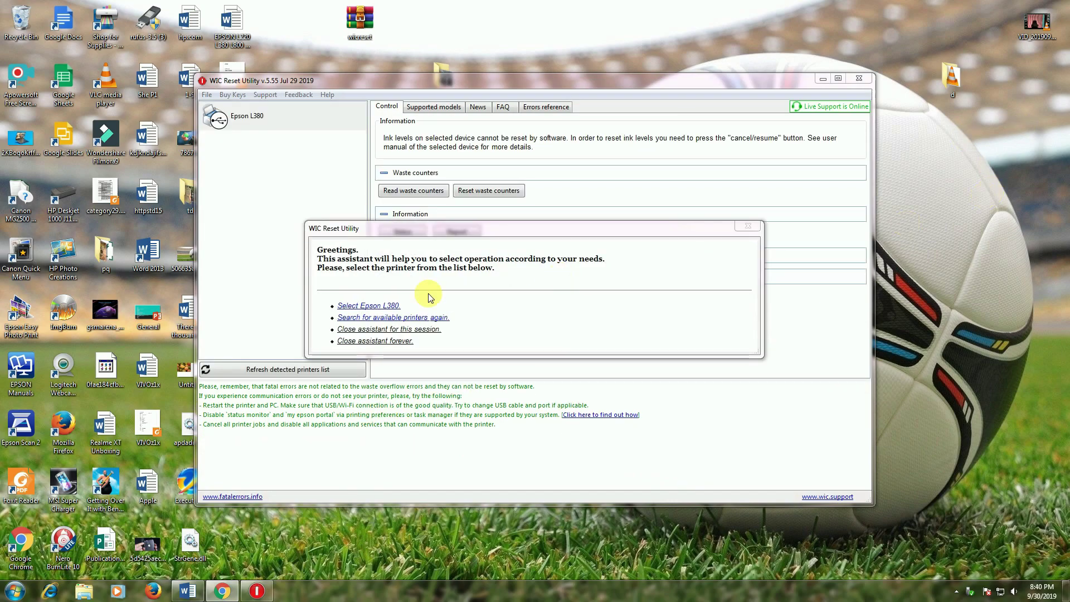
left_click(373, 310)
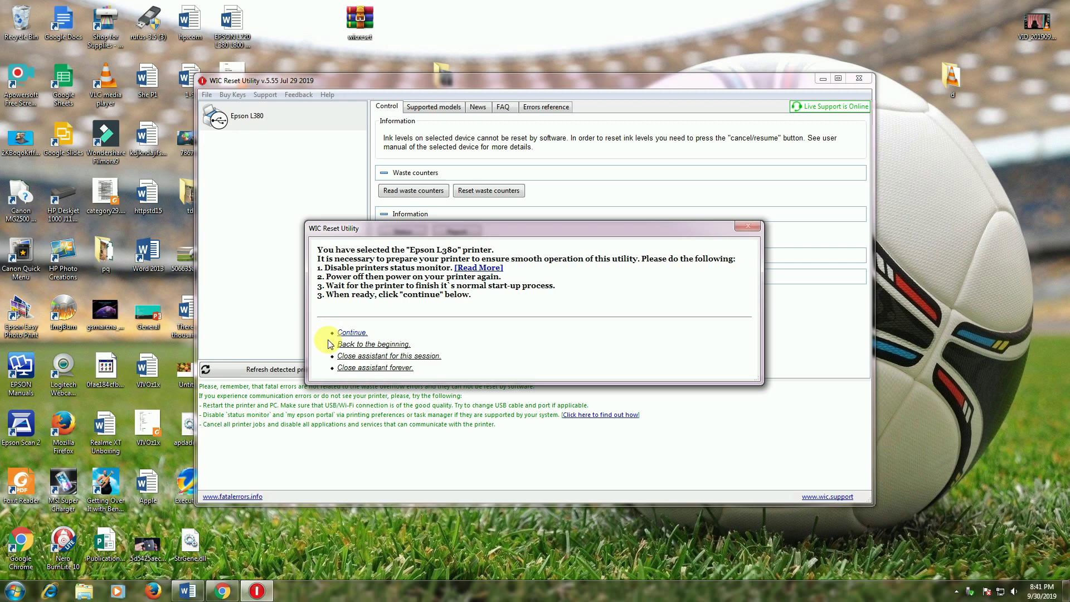
left_click(346, 333)
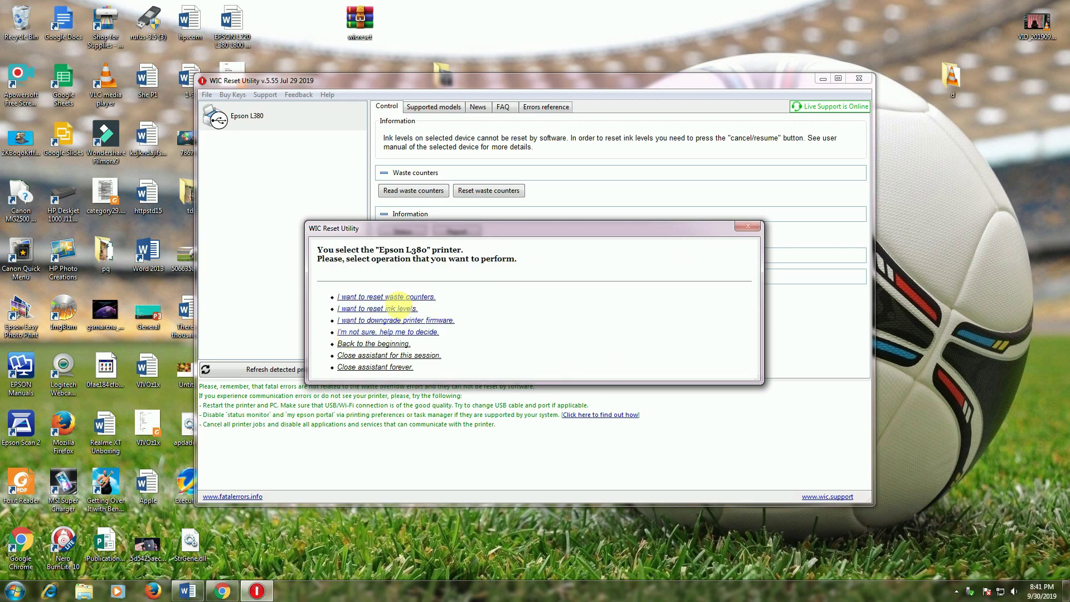
left_click(366, 298)
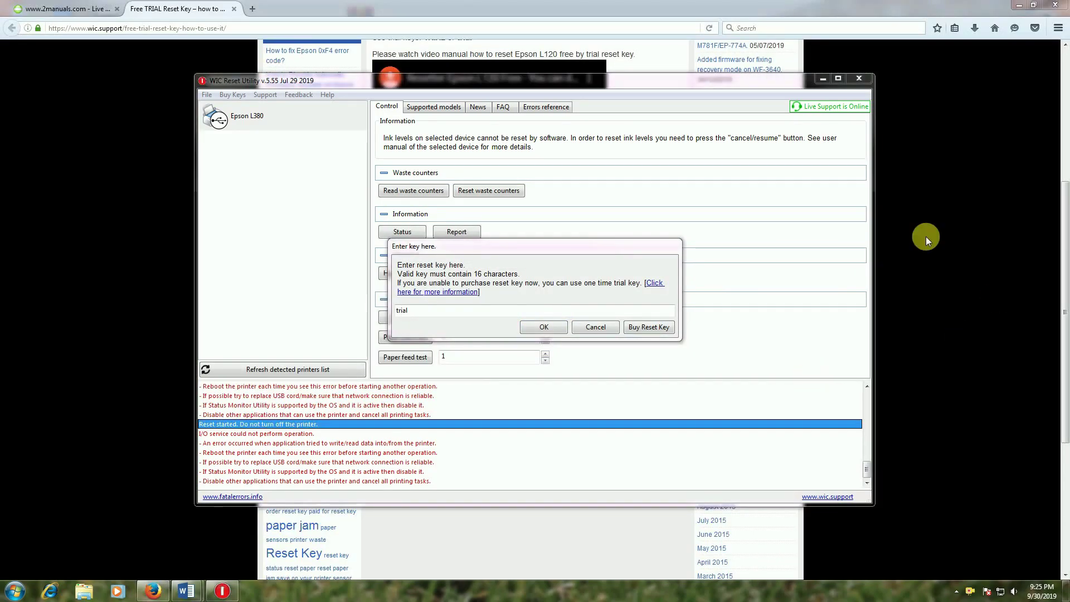
Step: Submit 'trial' as the reset key
type("trial")
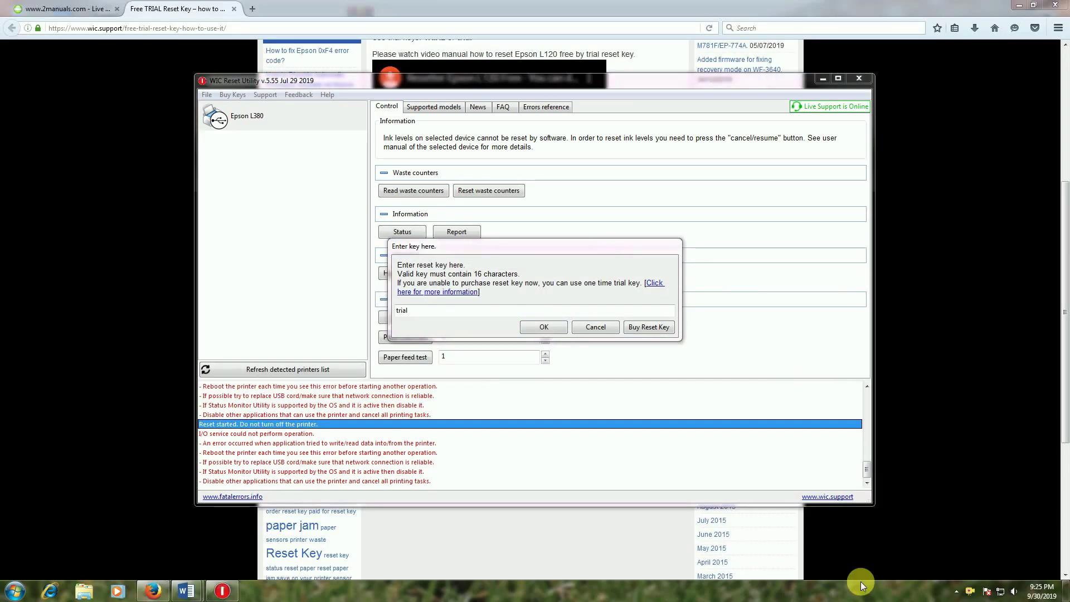
left_click(544, 328)
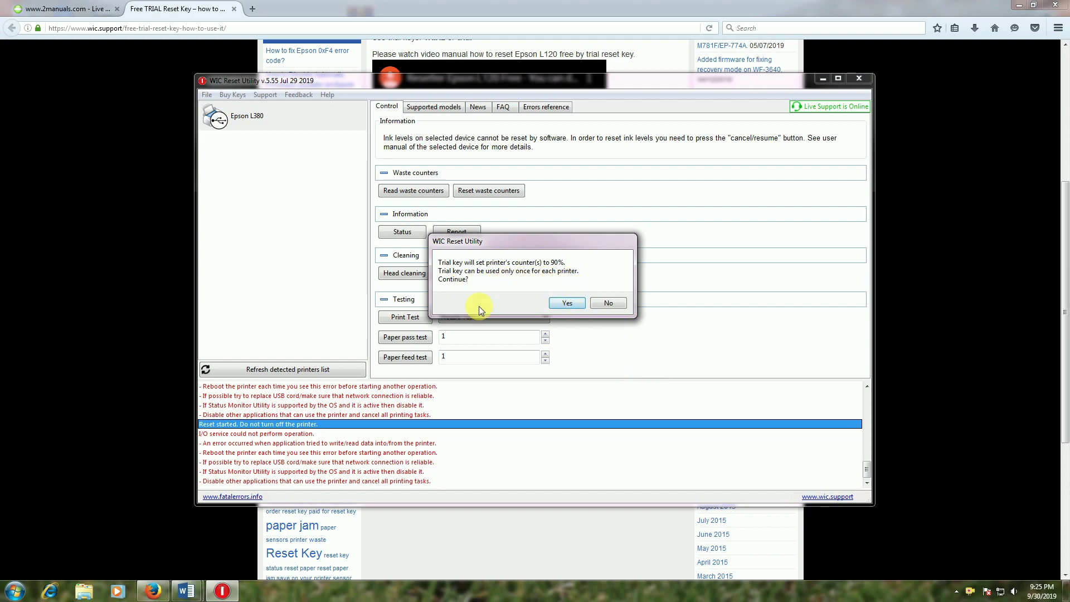
Step: Confirm the trial key's 90% counter reset and let the Epson L380 reset finish
left_click(567, 303)
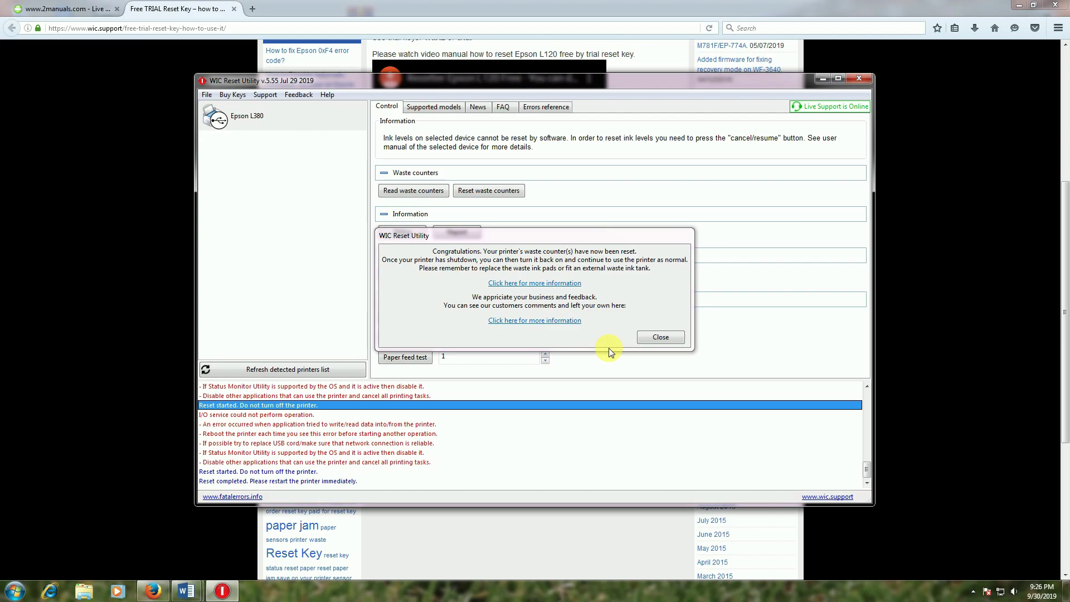
Step: Close the congratulations message after the waste counter reset
left_click(660, 338)
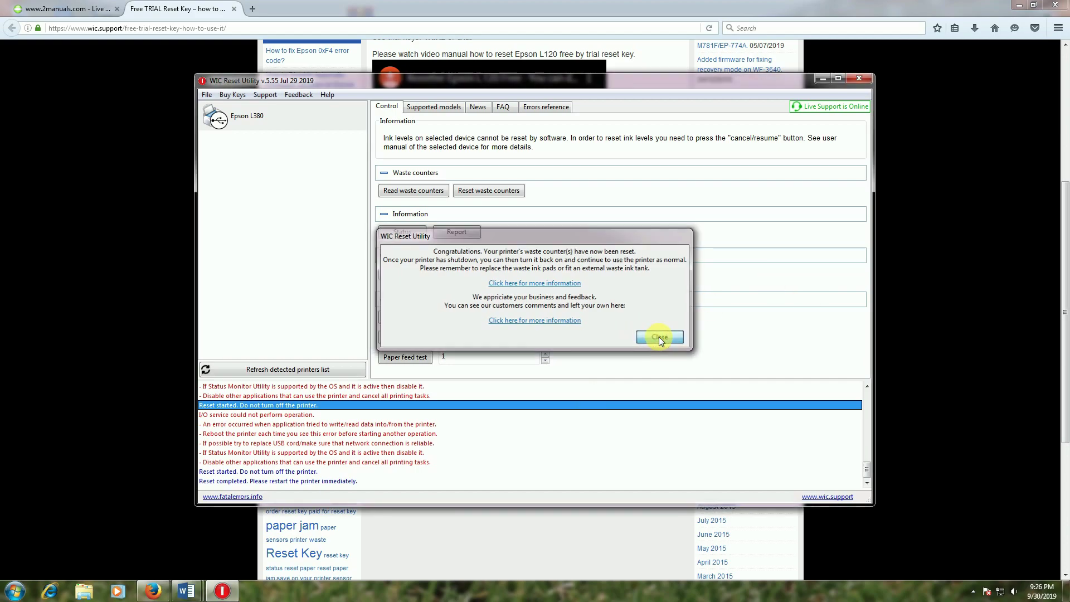